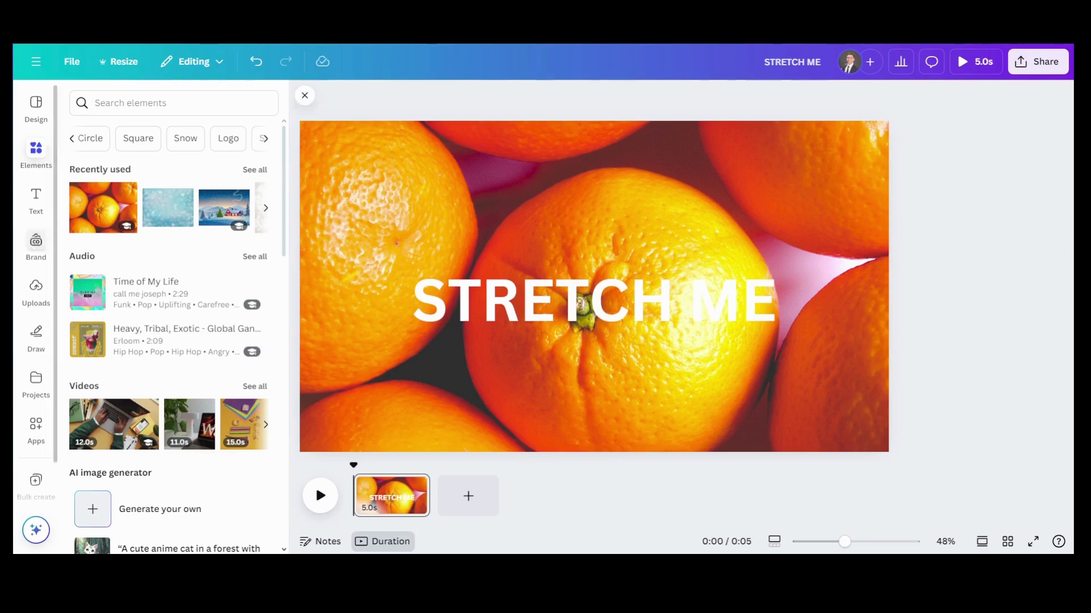
- Widen the white STRETCH ME heading's text box, setting the text to size 129
{"action": "left_click", "coordinate": [667, 287]}
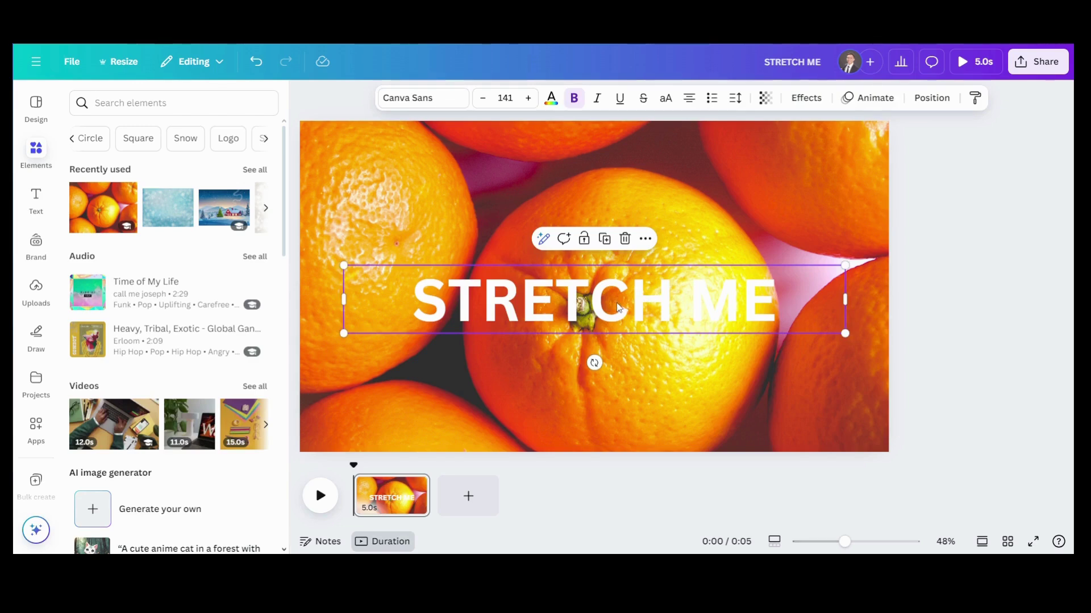
{"action": "double_click", "coordinate": [597, 300]}
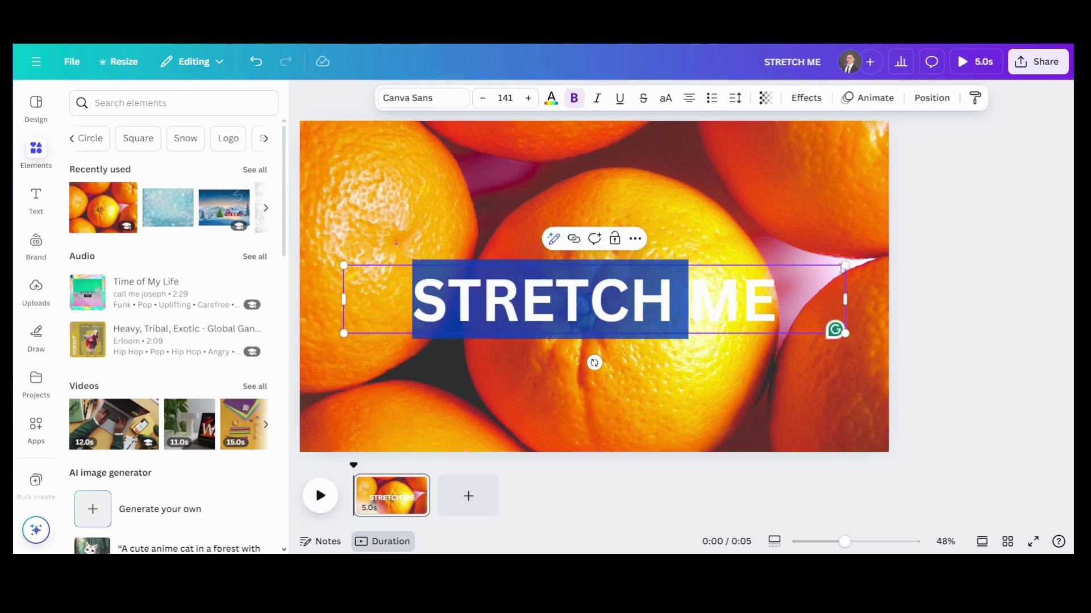
{"action": "mouse_move", "coordinate": [843, 264]}
{"action": "left_mouse_down"}
{"action": "mouse_move", "coordinate": [905, 152]}
{"action": "mouse_move", "coordinate": [804, 271]}
{"action": "mouse_move", "coordinate": [856, 300]}
{"action": "left_mouse_up"}
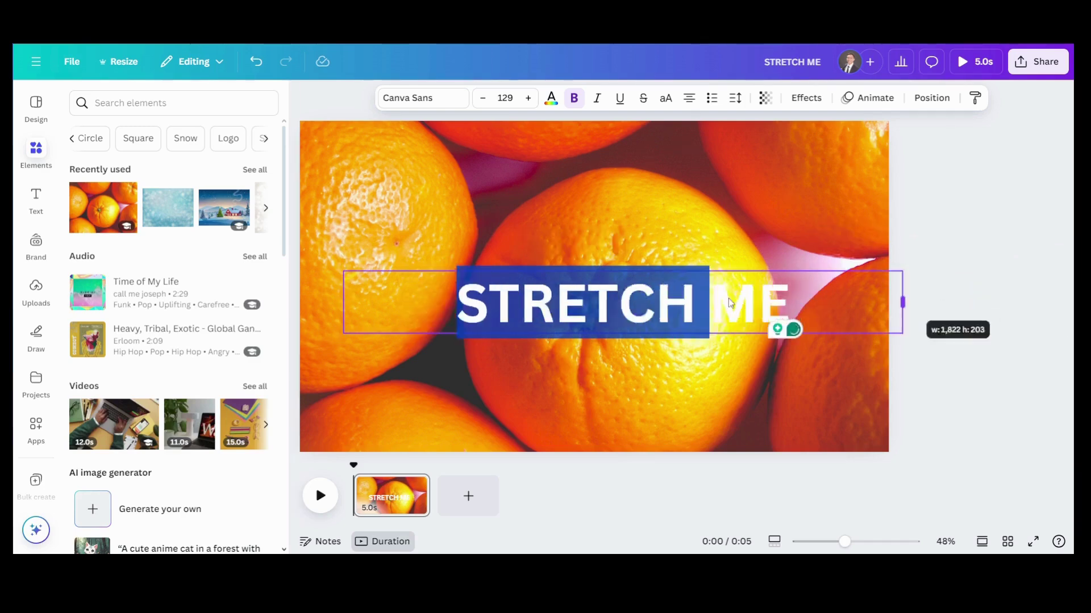
{"action": "left_click", "coordinate": [670, 298]}
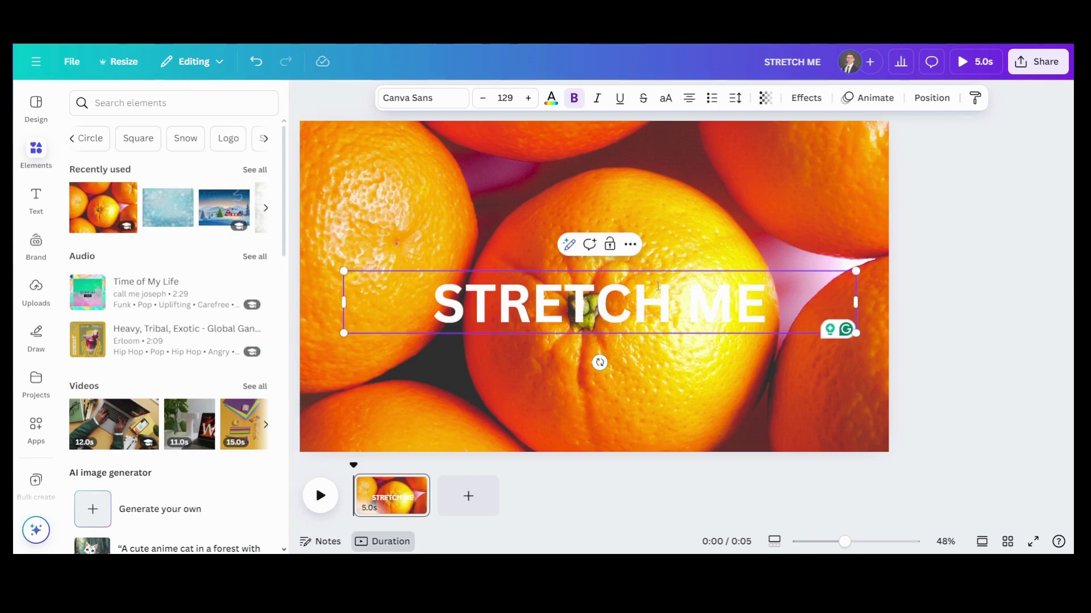
{"action": "left_click_drag", "start_coordinate": [633, 302], "coordinate": [436, 306]}
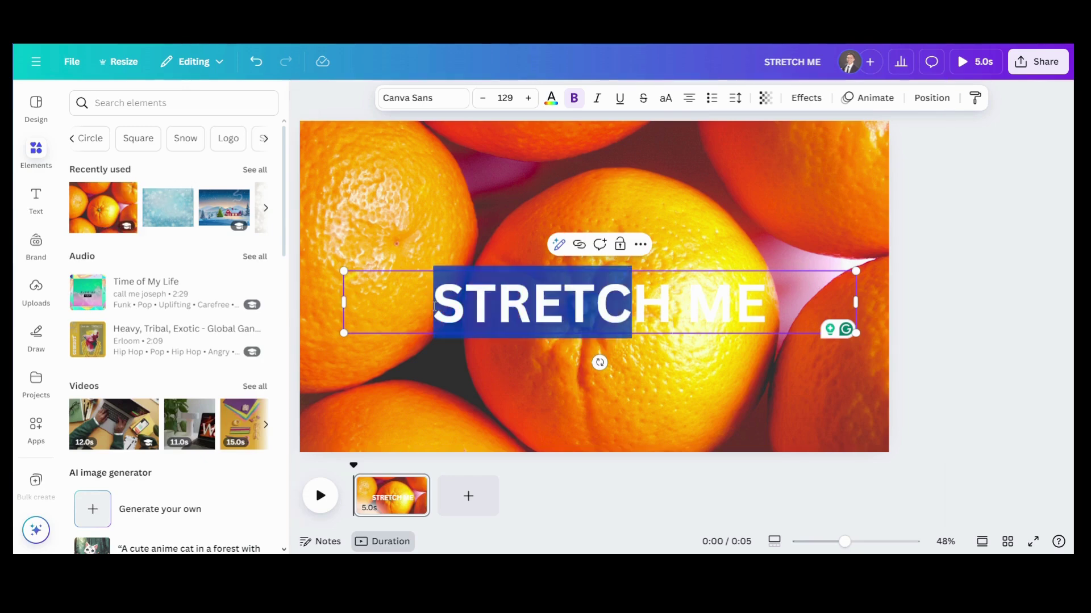
{"action": "left_click", "coordinate": [433, 307]}
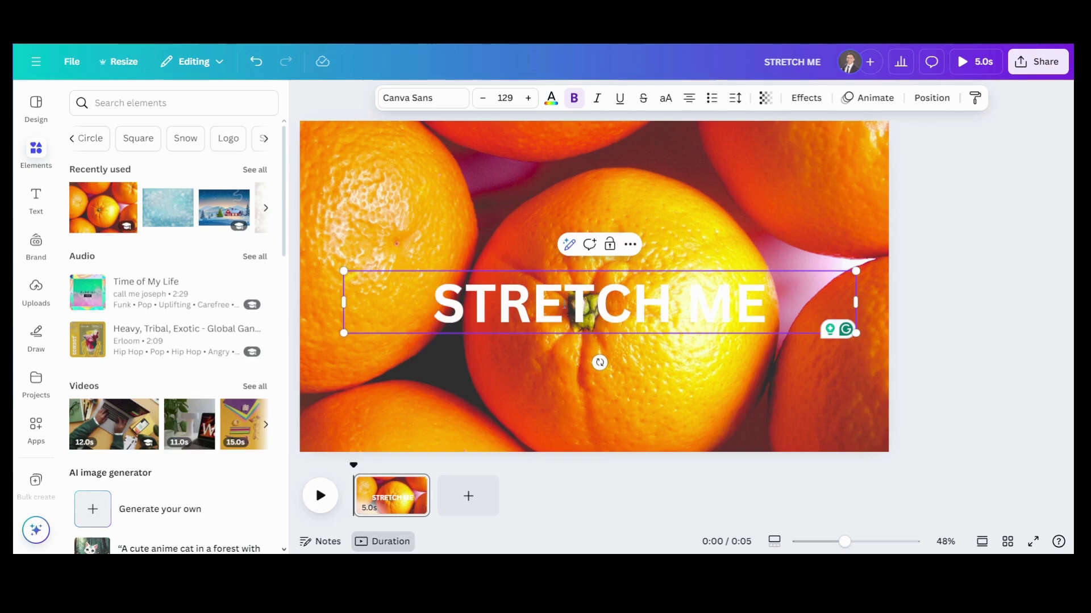
{"action": "key", "text": "ctrl+a"}
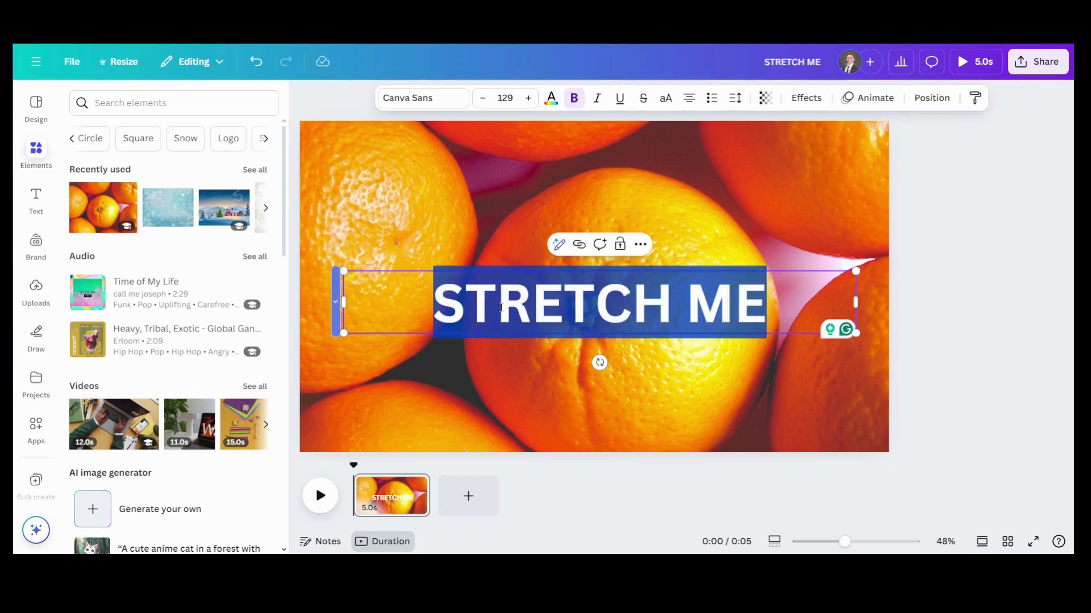
{"action": "left_click", "coordinate": [503, 307]}
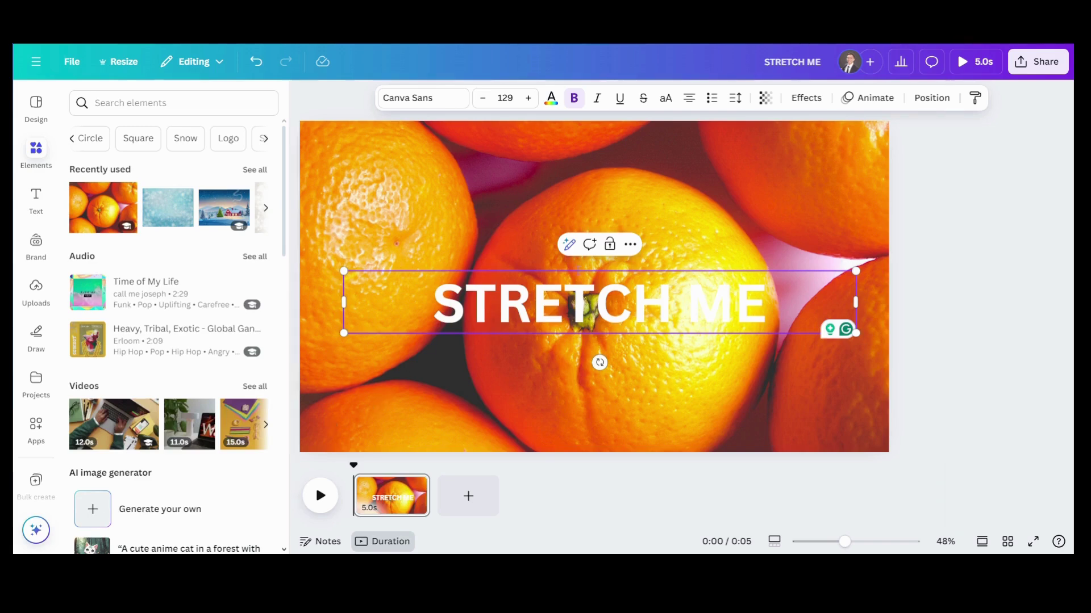
- Search the Apps catalogue for TypeCraft and bring up its details page
{"action": "left_click", "coordinate": [40, 431]}
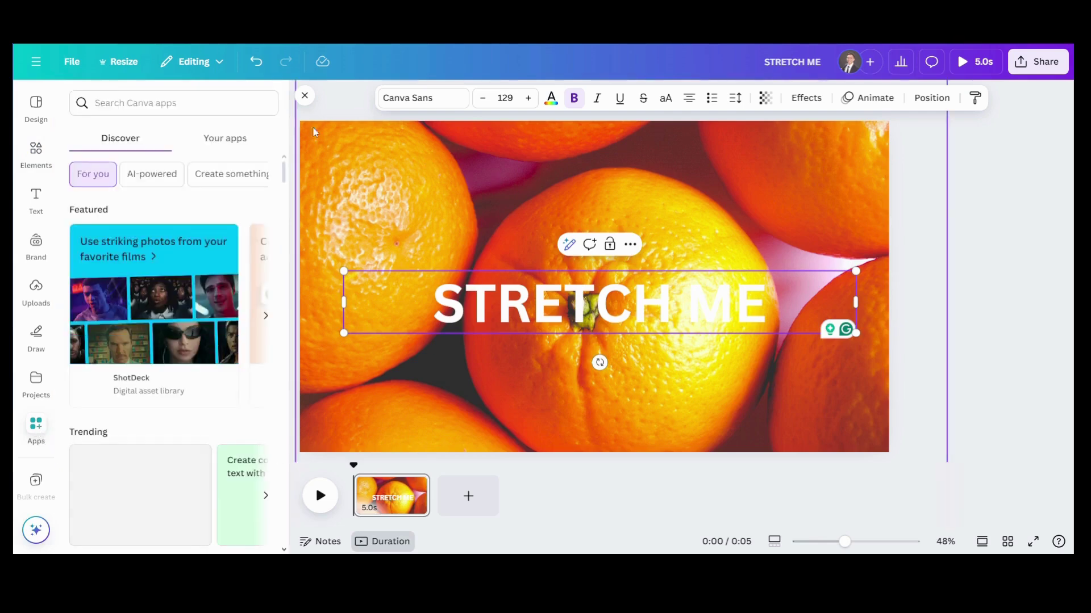
{"action": "left_click", "coordinate": [214, 103]}
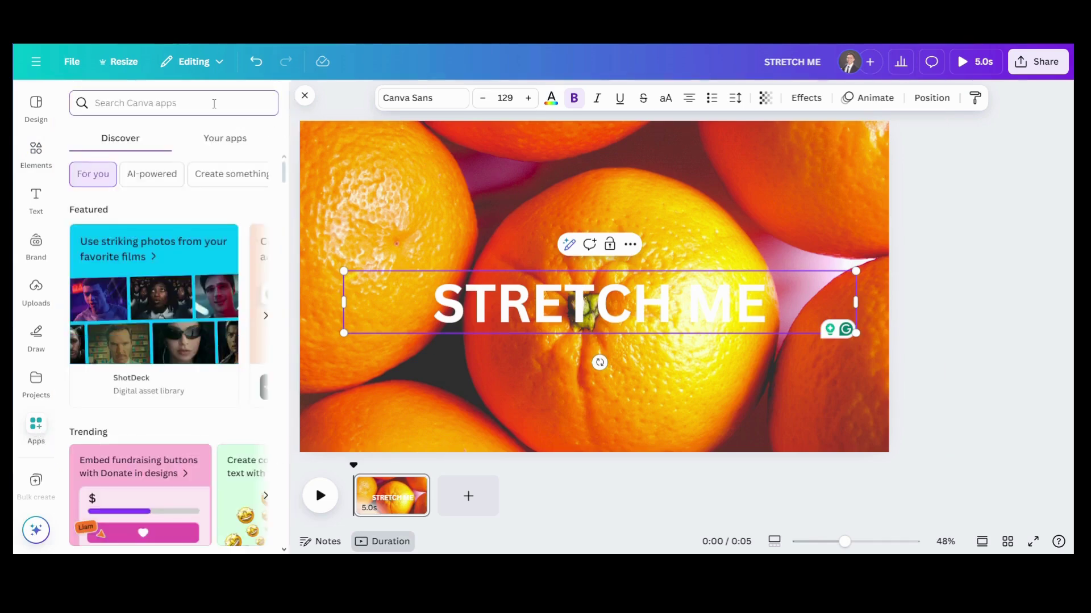
{"action": "type", "text": "TYPECV"}
{"action": "key", "text": "BackSpace"}
{"action": "type", "text": "RAFT"}
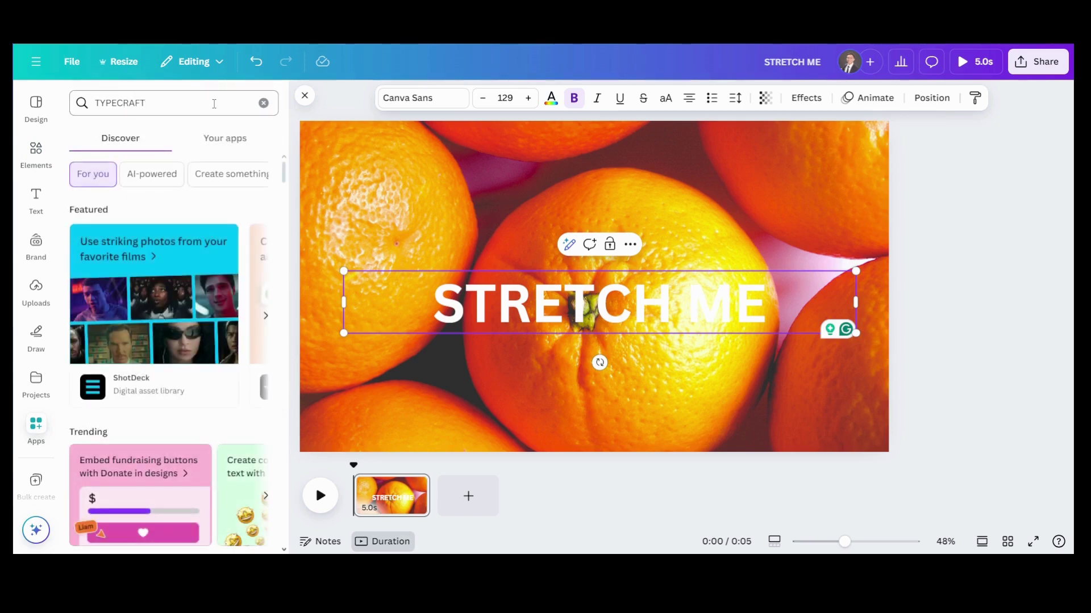
{"action": "left_click", "coordinate": [215, 103]}
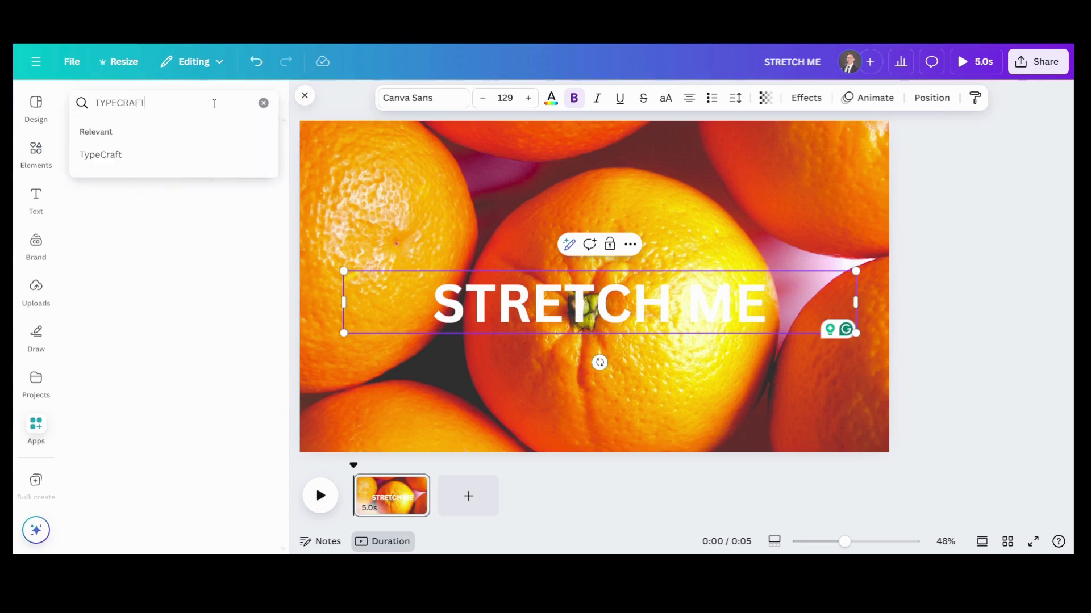
{"action": "left_click", "coordinate": [111, 156]}
{"action": "left_click", "coordinate": [98, 159]}
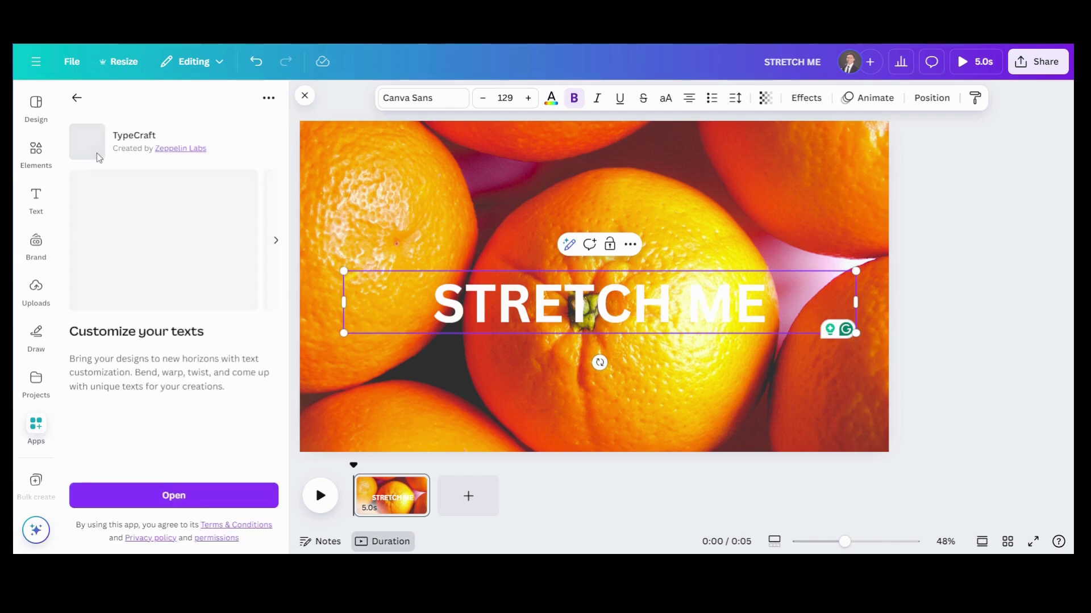
- Launch TypeCraft, dismiss the permissions notice, and replace the sample text with STRETCH ME
{"action": "left_click", "coordinate": [237, 496]}
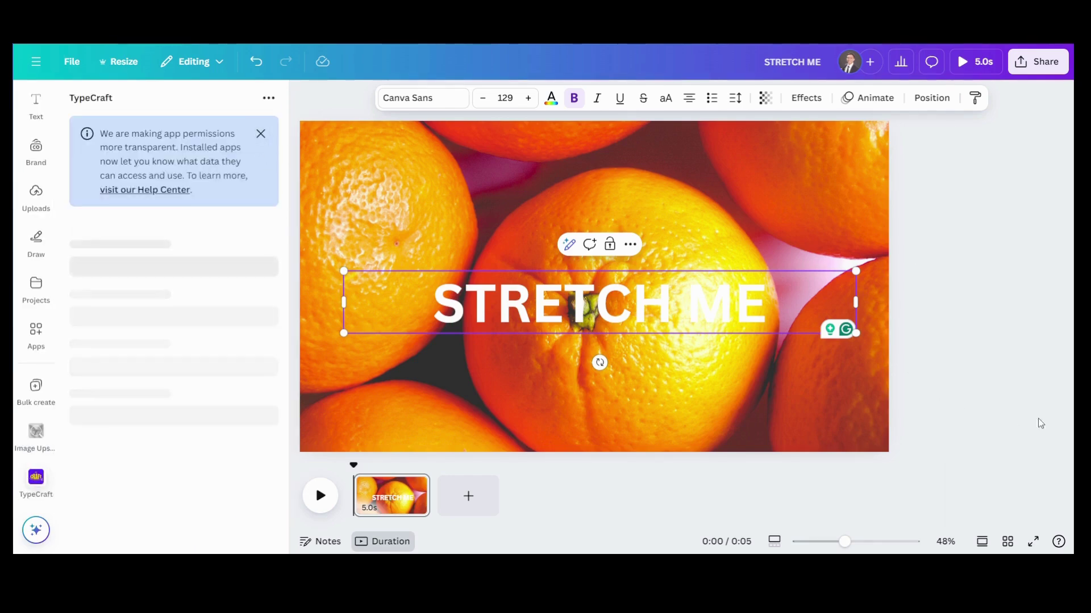
{"action": "left_click", "coordinate": [261, 134]}
{"action": "triple_click", "coordinate": [178, 151]}
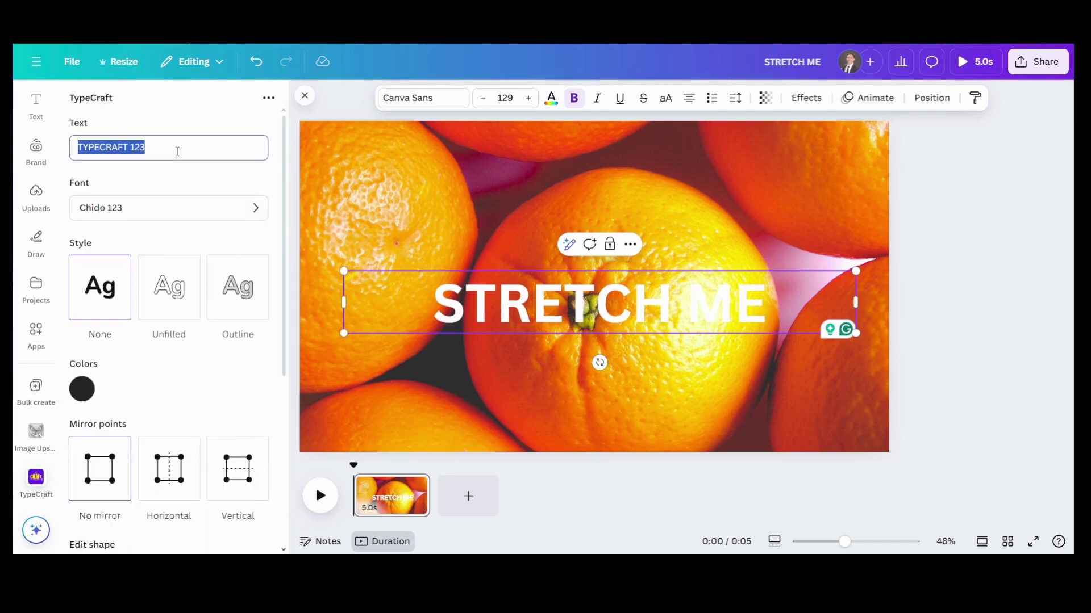
{"action": "type", "text": "STRETCH ME"}
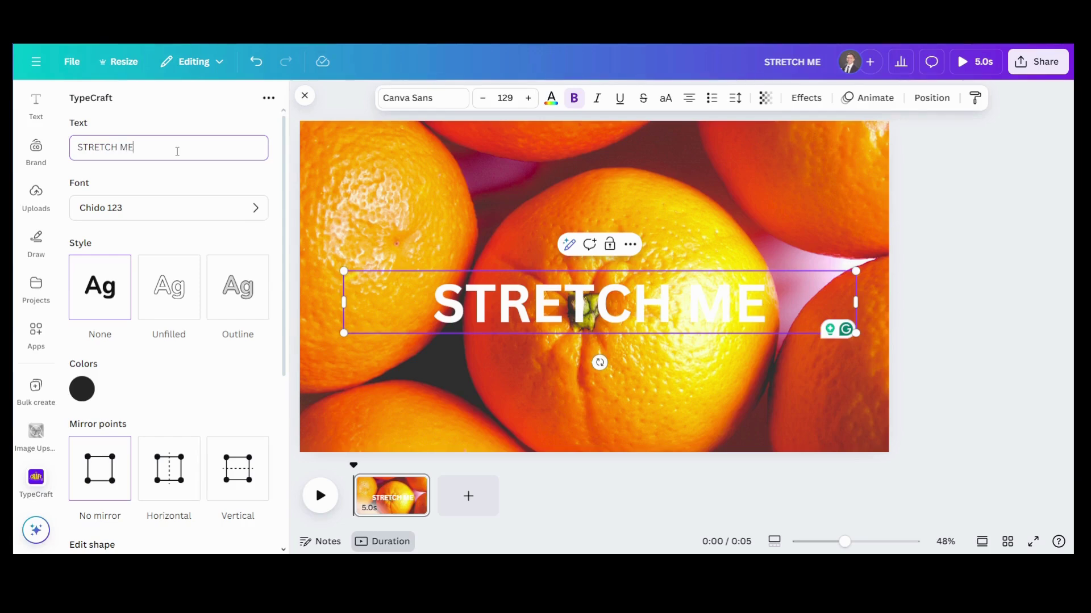
- Set the TypeCraft text font to Ander 123, then return to the settings panel
{"action": "left_click", "coordinate": [193, 213]}
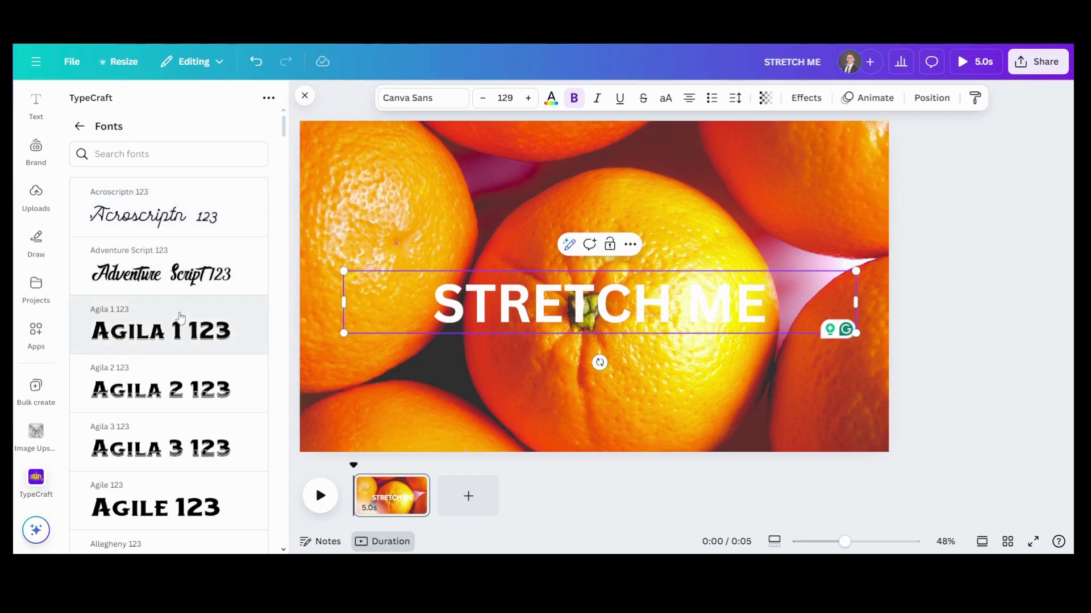
{"action": "scroll", "coordinate": [179, 323], "scroll_direction": "down", "scroll_amount": 1}
{"action": "scroll", "coordinate": [178, 322], "scroll_direction": "down", "scroll_amount": 2}
{"action": "scroll", "coordinate": [179, 323], "scroll_direction": "down", "scroll_amount": 2}
{"action": "scroll", "coordinate": [179, 322], "scroll_direction": "down", "scroll_amount": 3}
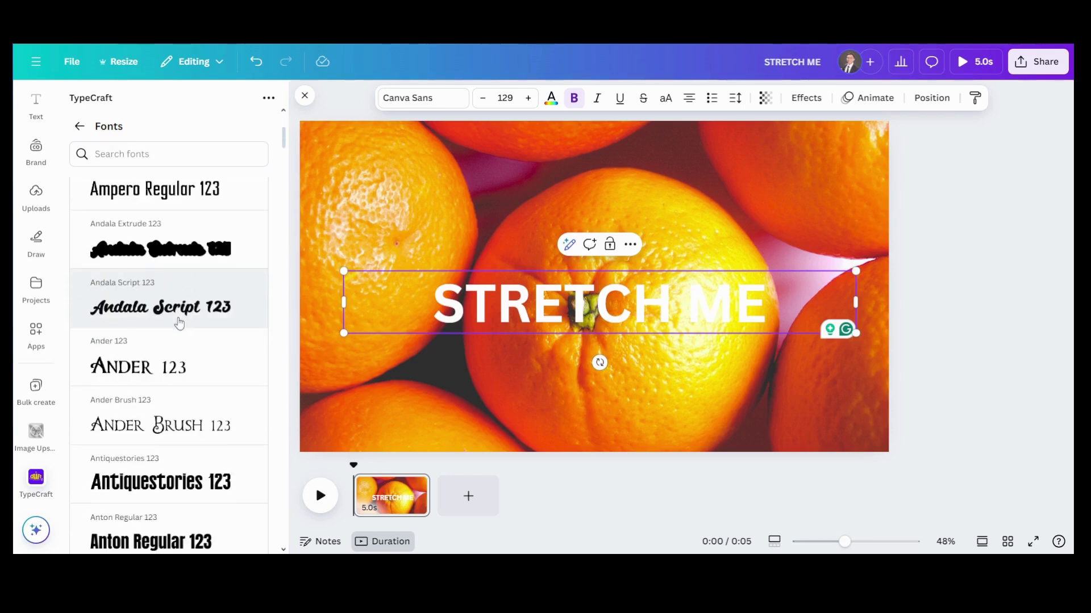
{"action": "left_click", "coordinate": [166, 372]}
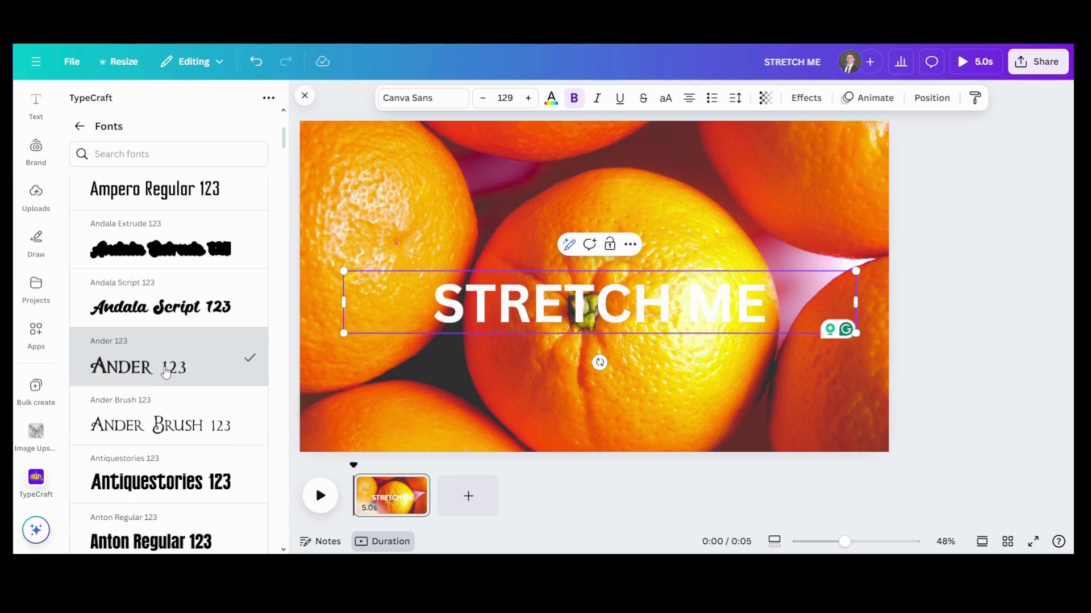
{"action": "scroll", "coordinate": [226, 328], "scroll_direction": "down", "scroll_amount": 3}
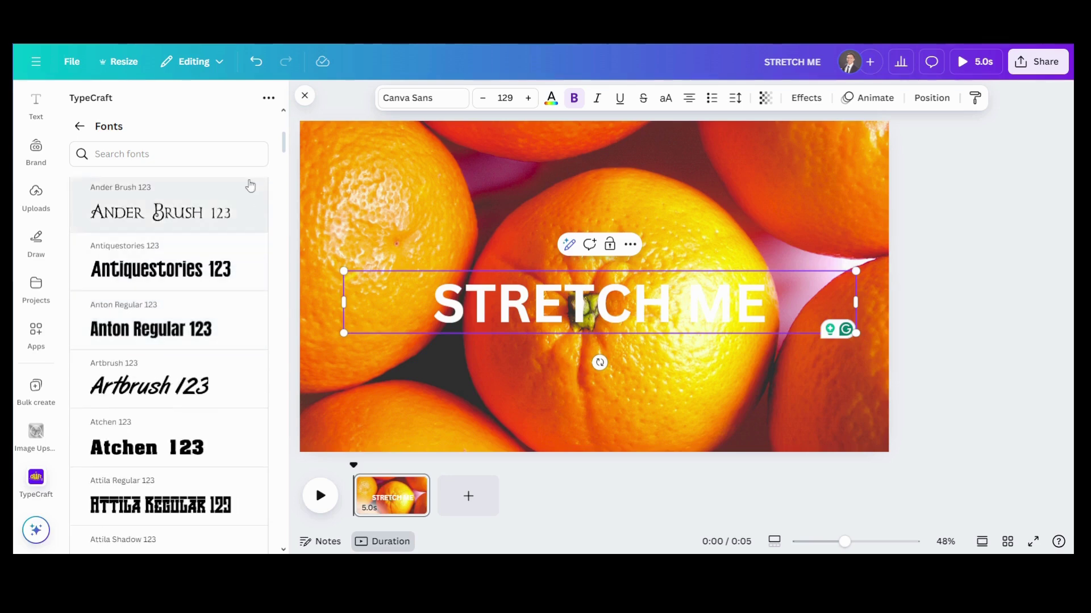
{"action": "left_click", "coordinate": [77, 126]}
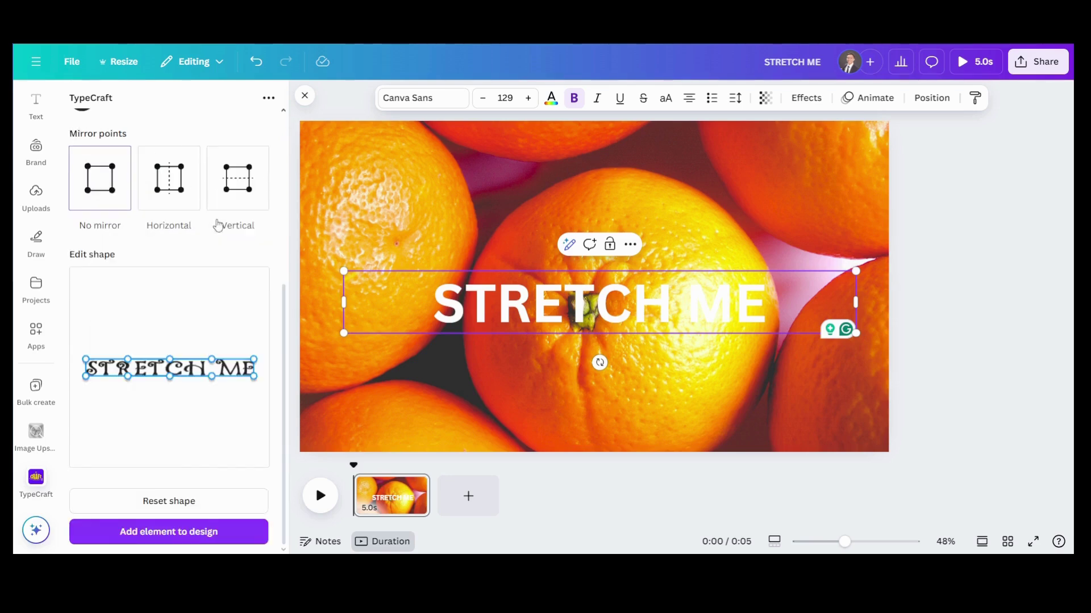
{"action": "scroll", "coordinate": [218, 256], "scroll_direction": "up", "scroll_amount": 3}
{"action": "scroll", "coordinate": [222, 281], "scroll_direction": "up", "scroll_amount": 1}
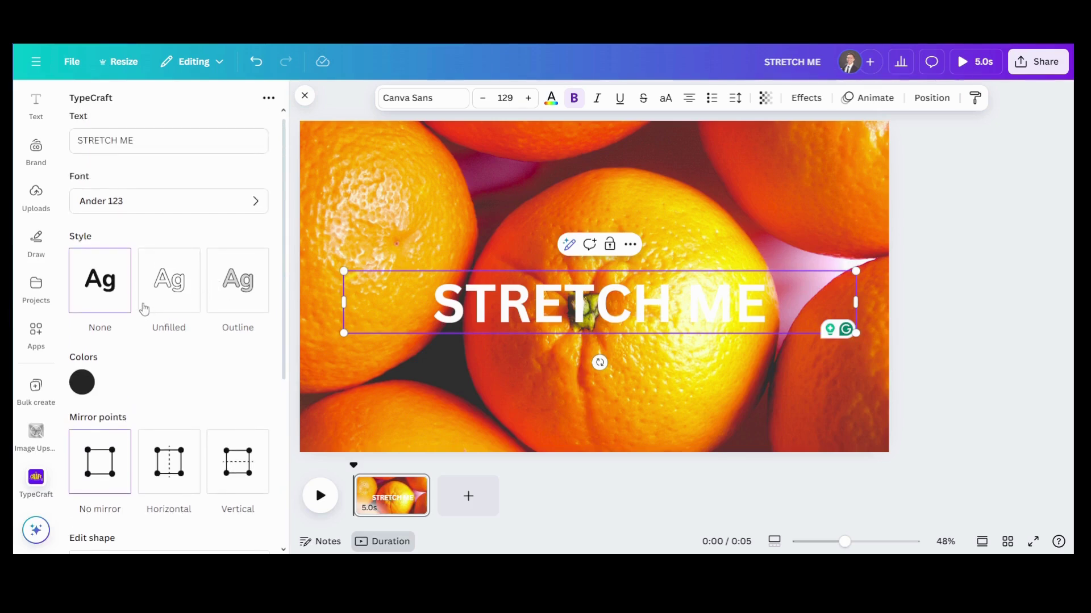
{"action": "scroll", "coordinate": [120, 341], "scroll_direction": "down", "scroll_amount": 1}
{"action": "scroll", "coordinate": [103, 364], "scroll_direction": "up", "scroll_amount": 1}
{"action": "scroll", "coordinate": [172, 302], "scroll_direction": "down", "scroll_amount": 2}
{"action": "scroll", "coordinate": [172, 301], "scroll_direction": "down", "scroll_amount": 2}
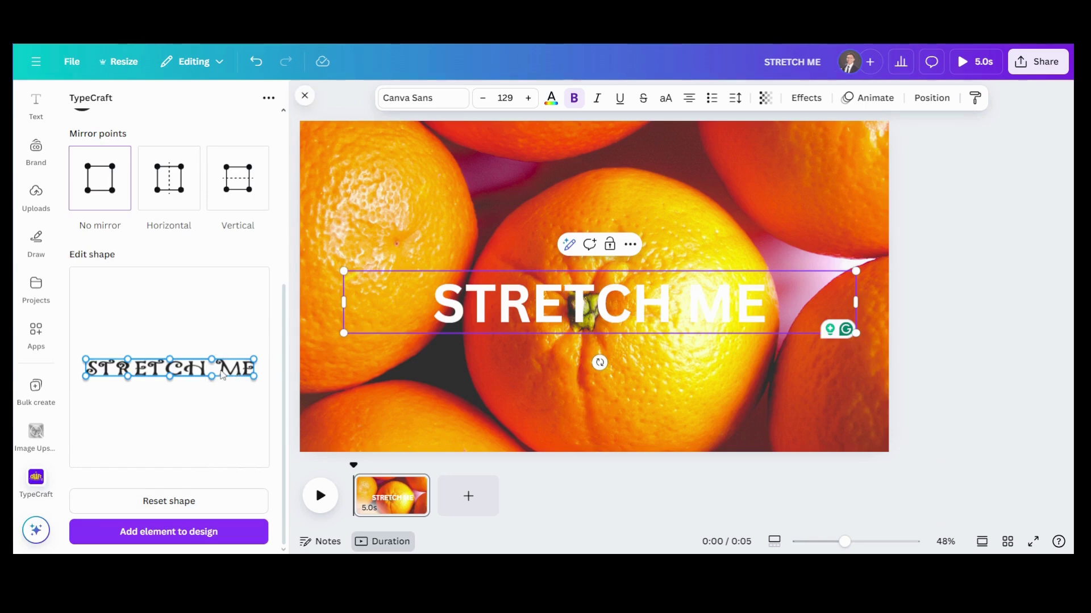
{"action": "scroll", "coordinate": [127, 216], "scroll_direction": "up", "scroll_amount": 2}
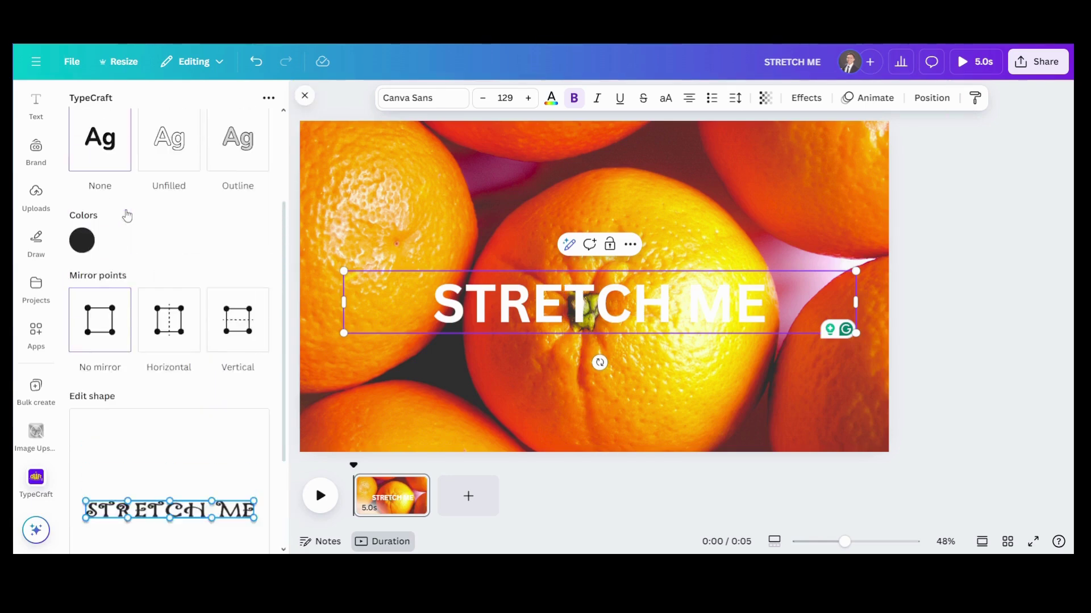
{"action": "scroll", "coordinate": [134, 234], "scroll_direction": "down", "scroll_amount": 2}
{"action": "left_click_drag", "start_coordinate": [169, 378], "coordinate": [169, 417]}
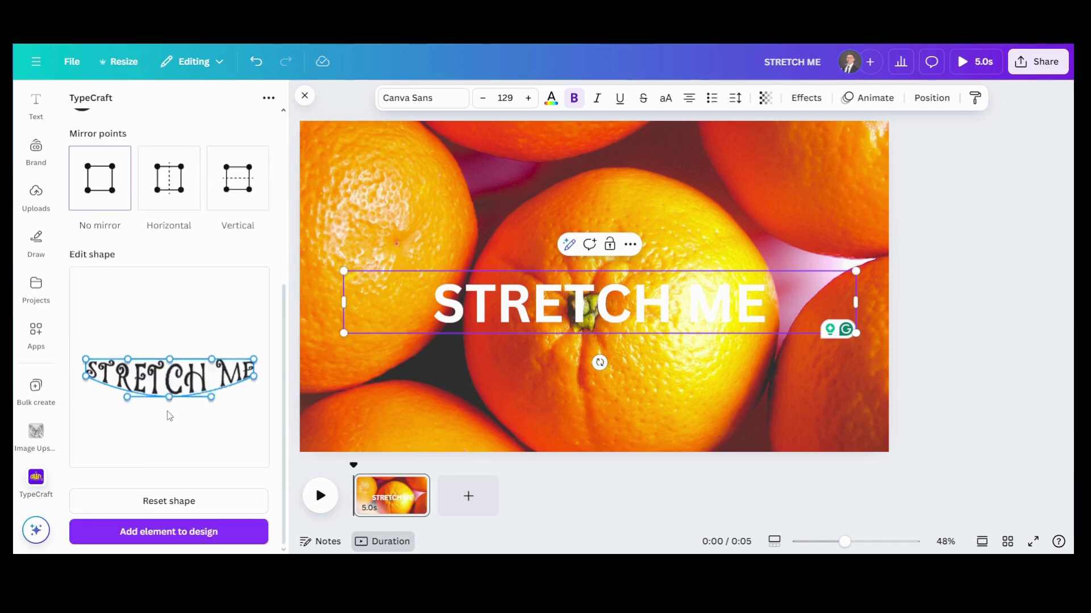
- Warp the TypeCraft text into an eye shape by bulging the top and stretching both ends
{"action": "mouse_move", "coordinate": [169, 359]}
{"action": "left_mouse_down"}
{"action": "mouse_move", "coordinate": [186, 307]}
{"action": "mouse_move", "coordinate": [182, 322]}
{"action": "left_mouse_up"}
{"action": "mouse_move", "coordinate": [254, 360]}
{"action": "left_mouse_down"}
{"action": "mouse_move", "coordinate": [273, 344]}
{"action": "mouse_move", "coordinate": [267, 398]}
{"action": "left_mouse_up"}
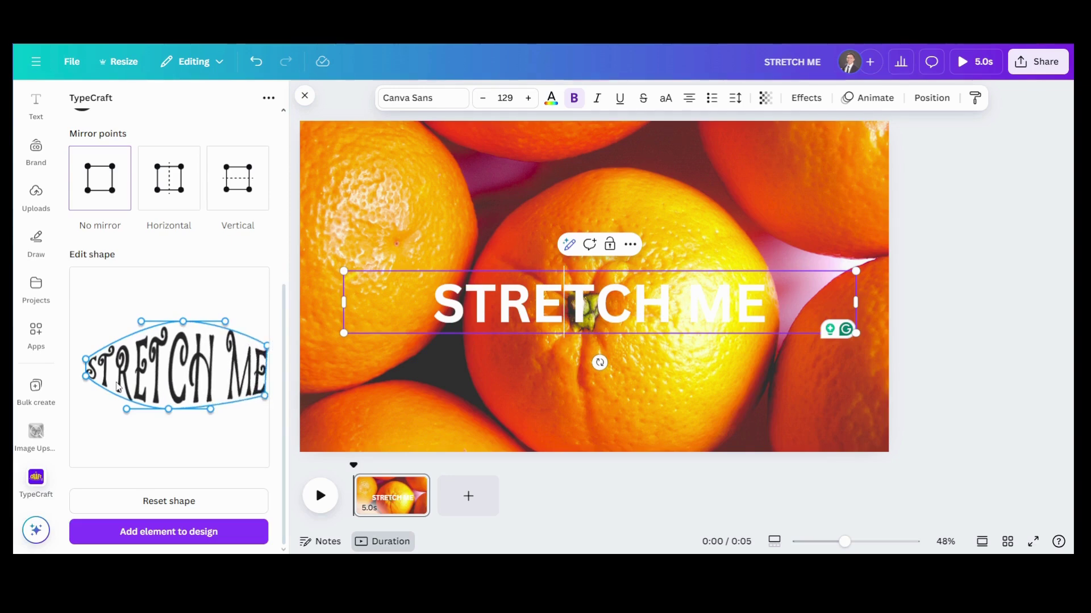
{"action": "mouse_move", "coordinate": [86, 377]}
{"action": "left_mouse_down"}
{"action": "mouse_move", "coordinate": [73, 382]}
{"action": "mouse_move", "coordinate": [72, 356]}
{"action": "left_mouse_up"}
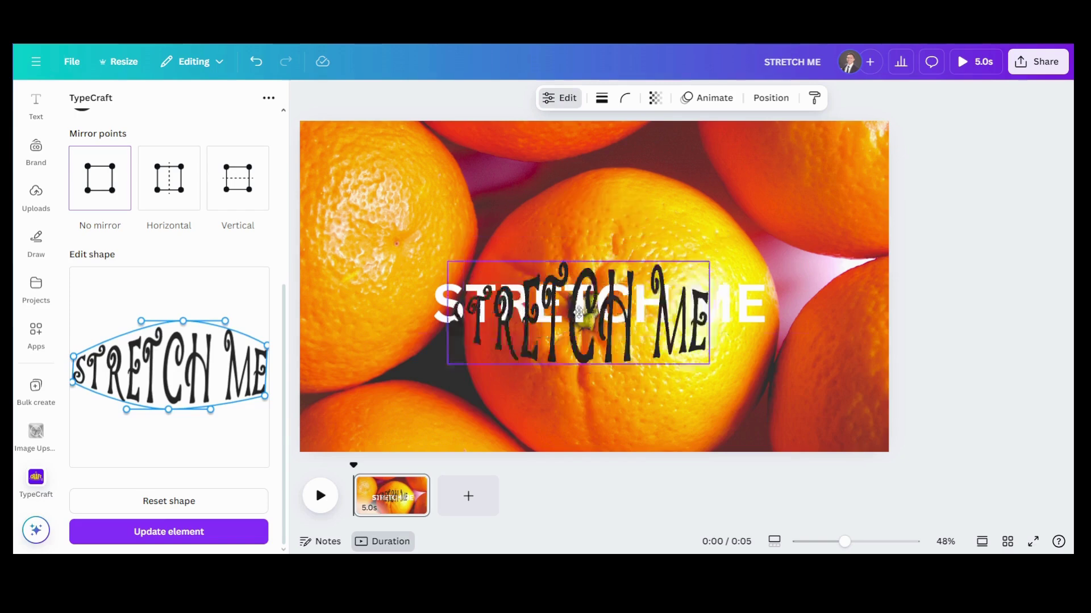
- Delete the original white heading and centre the warped text on the oranges photo
{"action": "left_click", "coordinate": [615, 307]}
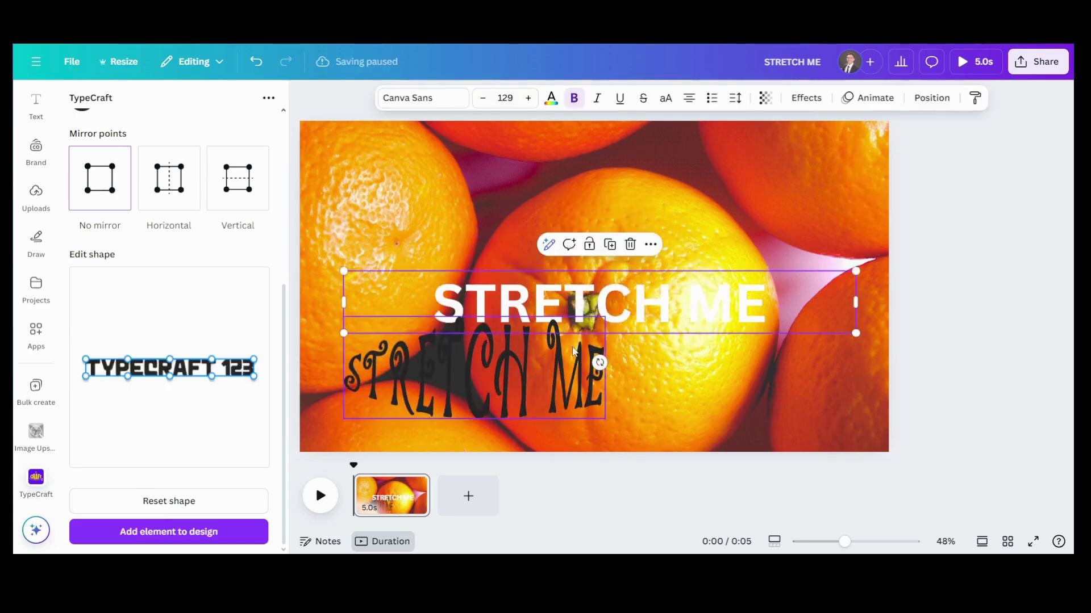
{"action": "key", "text": "Delete"}
{"action": "left_click_drag", "start_coordinate": [528, 377], "coordinate": [675, 275]}
{"action": "scroll", "coordinate": [251, 279], "scroll_direction": "up", "scroll_amount": 3}
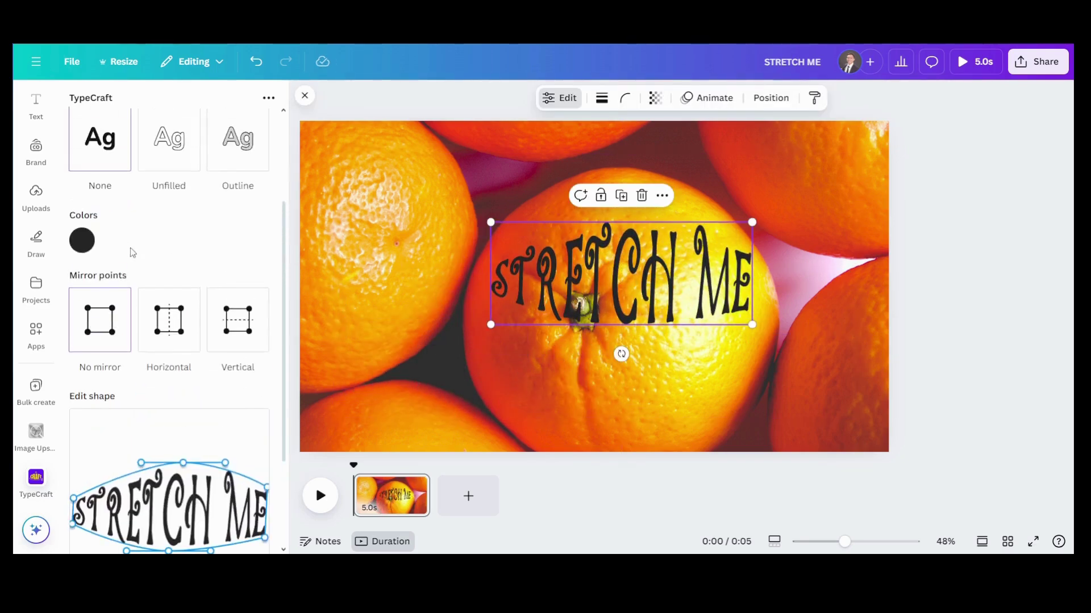
- Make the TypeCraft text pale lavender #C4DBF1 in Outline style and update the element
{"action": "left_click", "coordinate": [82, 240]}
{"action": "left_click", "coordinate": [167, 272]}
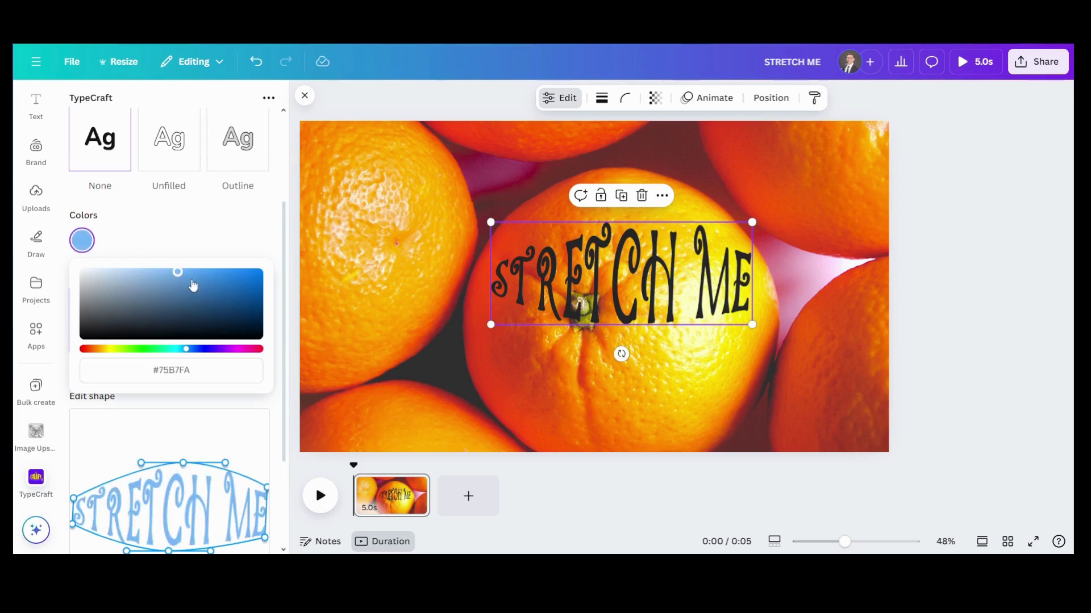
{"action": "left_click", "coordinate": [113, 273]}
{"action": "left_click", "coordinate": [192, 157]}
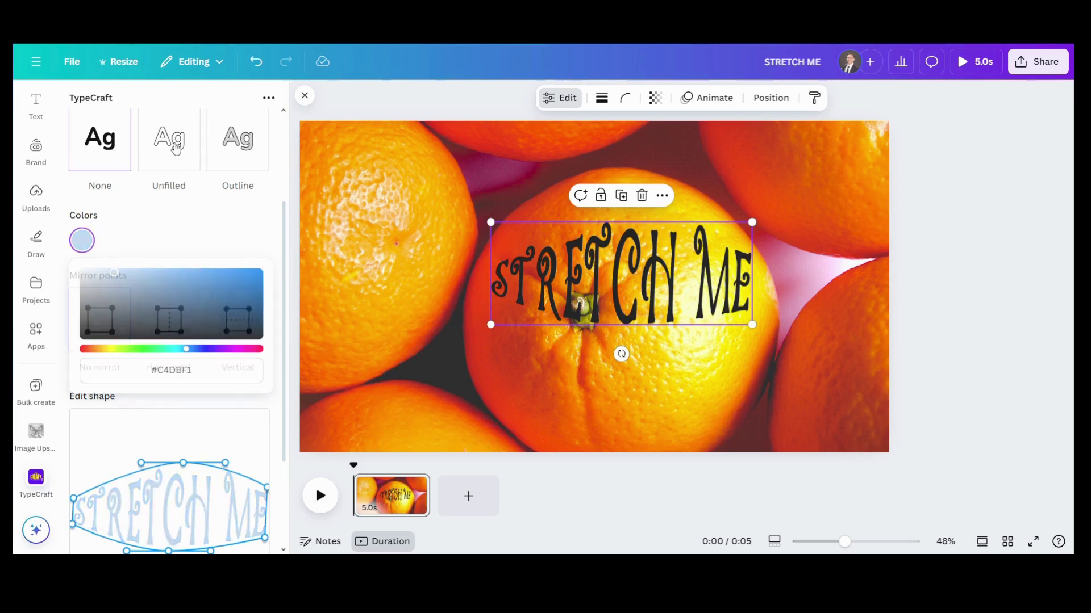
{"action": "left_click", "coordinate": [228, 145]}
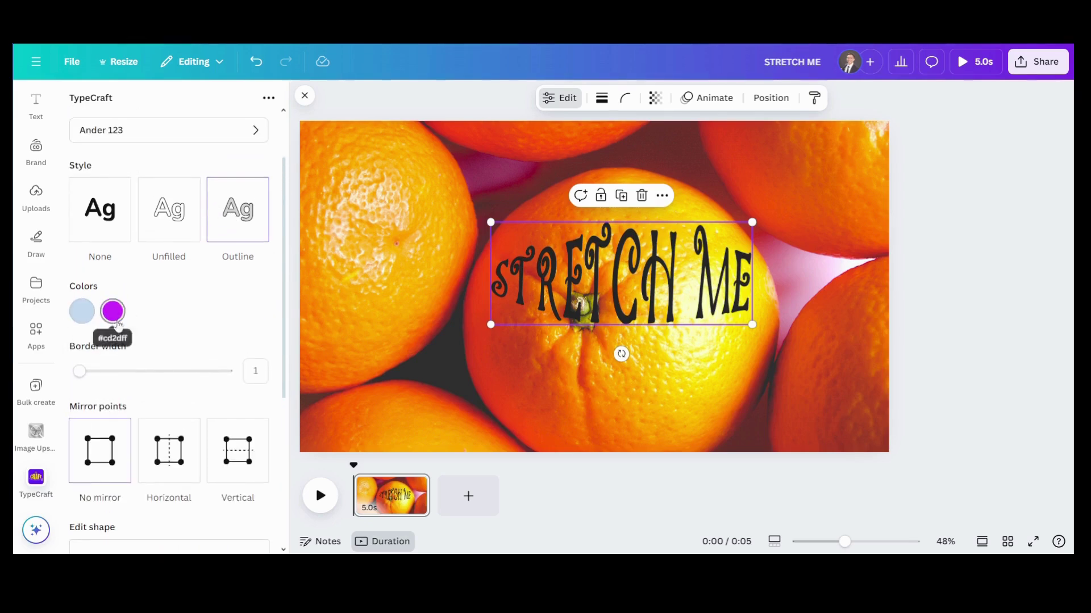
{"action": "left_click", "coordinate": [180, 213]}
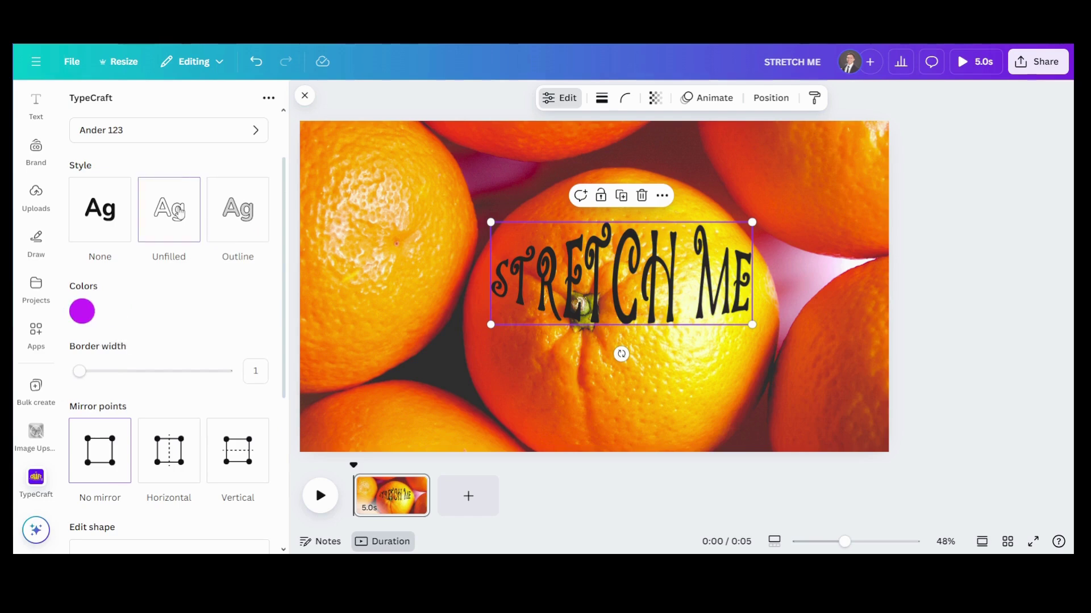
{"action": "left_click", "coordinate": [223, 210]}
{"action": "scroll", "coordinate": [213, 265], "scroll_direction": "down", "scroll_amount": 3}
{"action": "scroll", "coordinate": [171, 477], "scroll_direction": "down", "scroll_amount": 2}
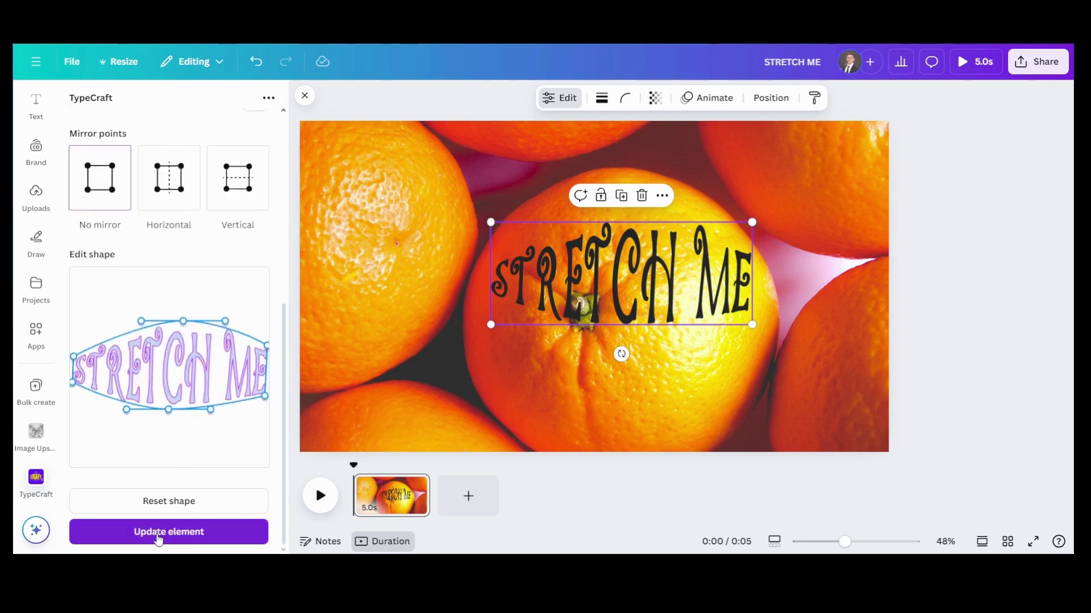
{"action": "left_click", "coordinate": [164, 532]}
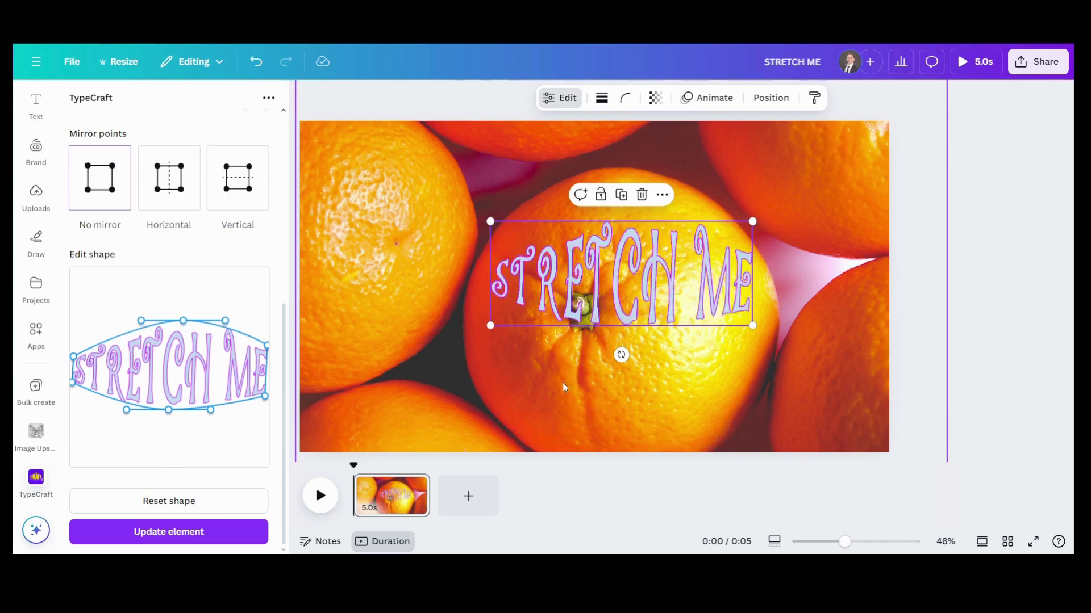
- Enlarge the lavender text across the oranges photo, reposition it, and deselect
{"action": "left_click_drag", "start_coordinate": [601, 305], "coordinate": [490, 272]}
{"action": "left_click_drag", "start_coordinate": [645, 292], "coordinate": [837, 371]}
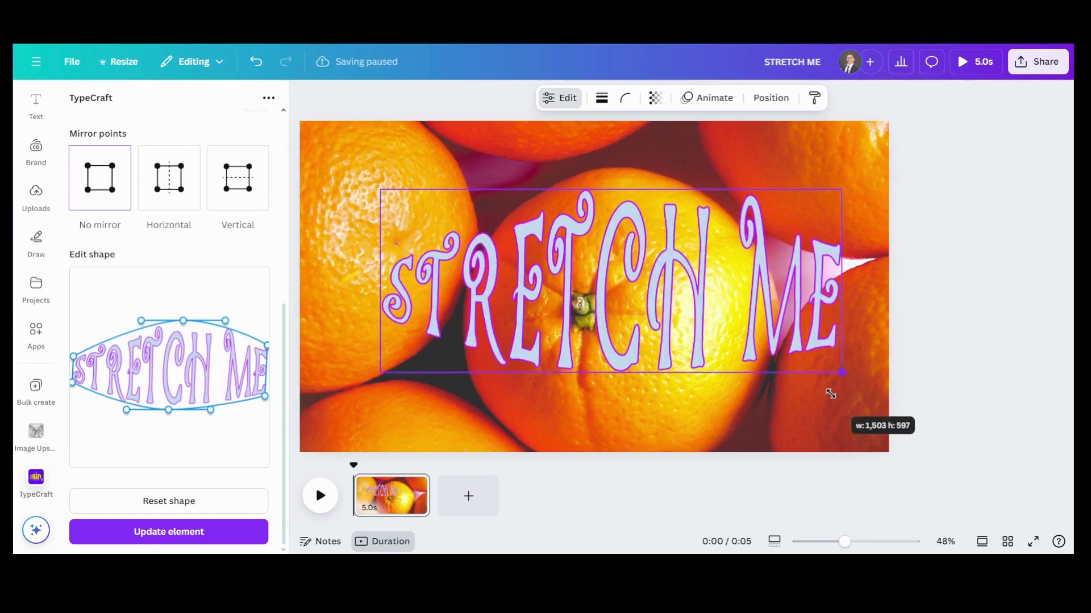
{"action": "left_click_drag", "start_coordinate": [728, 316], "coordinate": [718, 311]}
{"action": "left_click", "coordinate": [965, 289]}
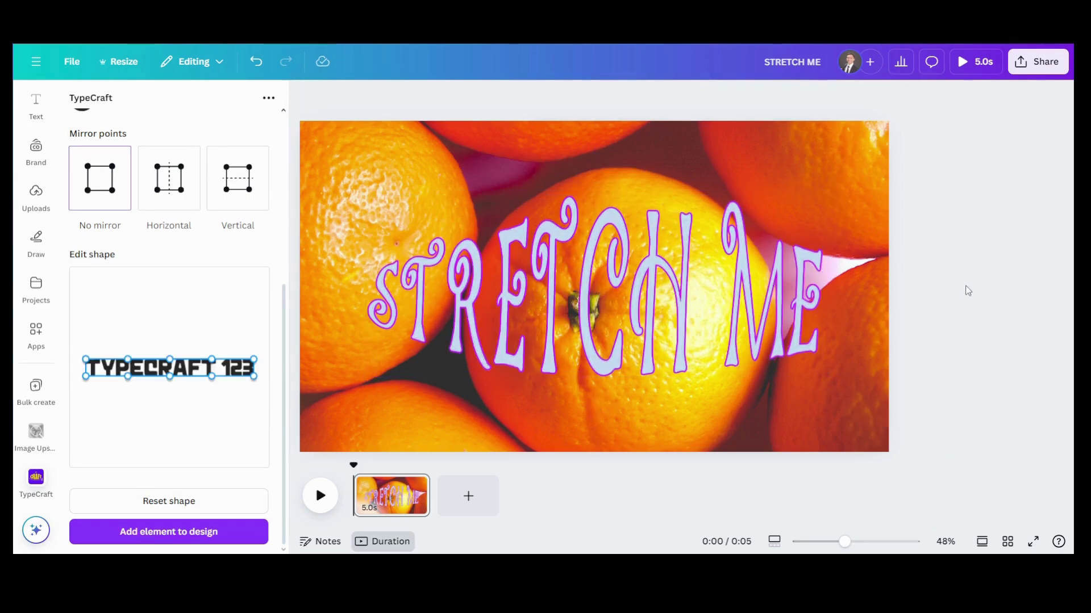